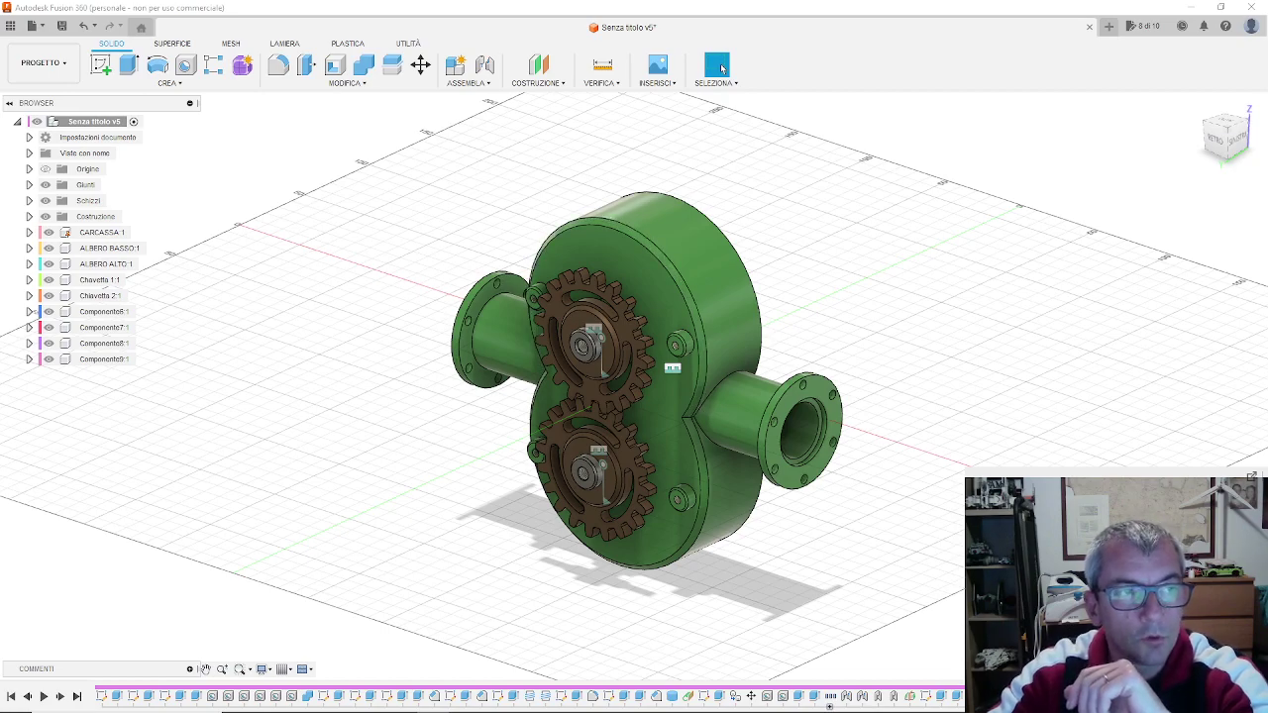
Step: Page through the lobe pump drawing PDF in Edge, then minimize the browser
{"action": "key", "text": "alt+Tab"}
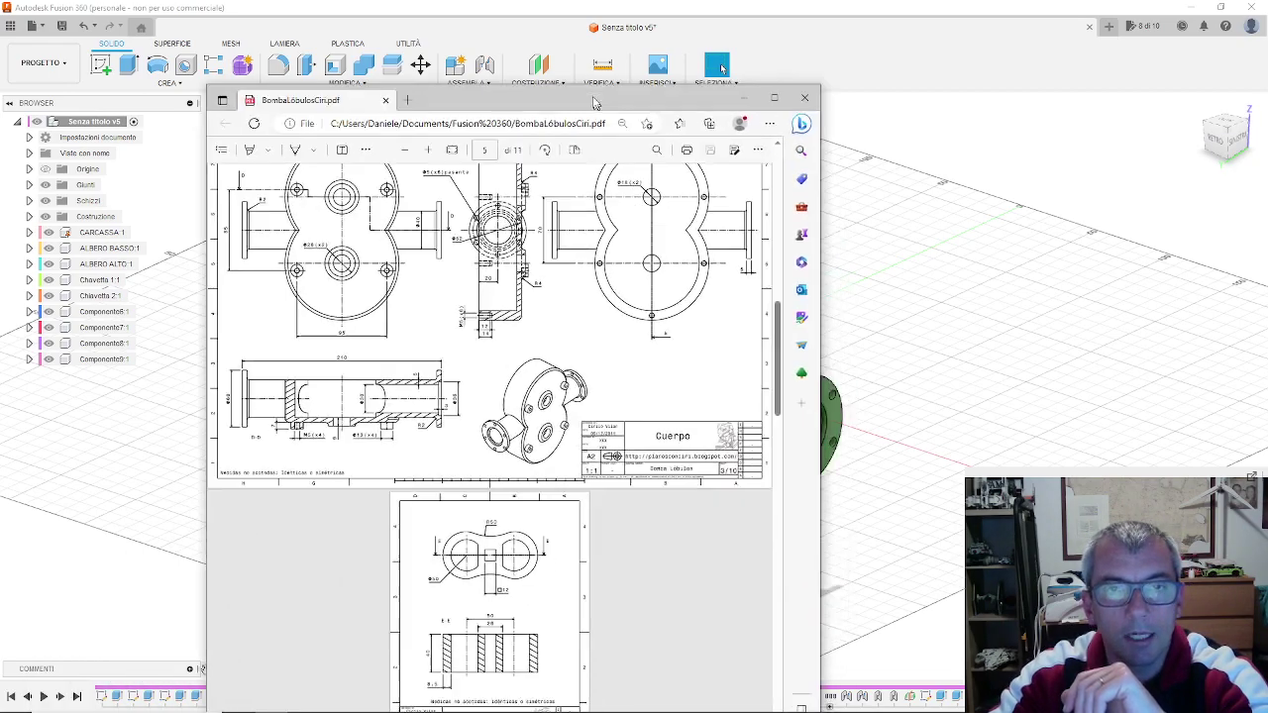
{"action": "scroll", "coordinate": [570, 213], "scroll_direction": "up", "scroll_amount": 15}
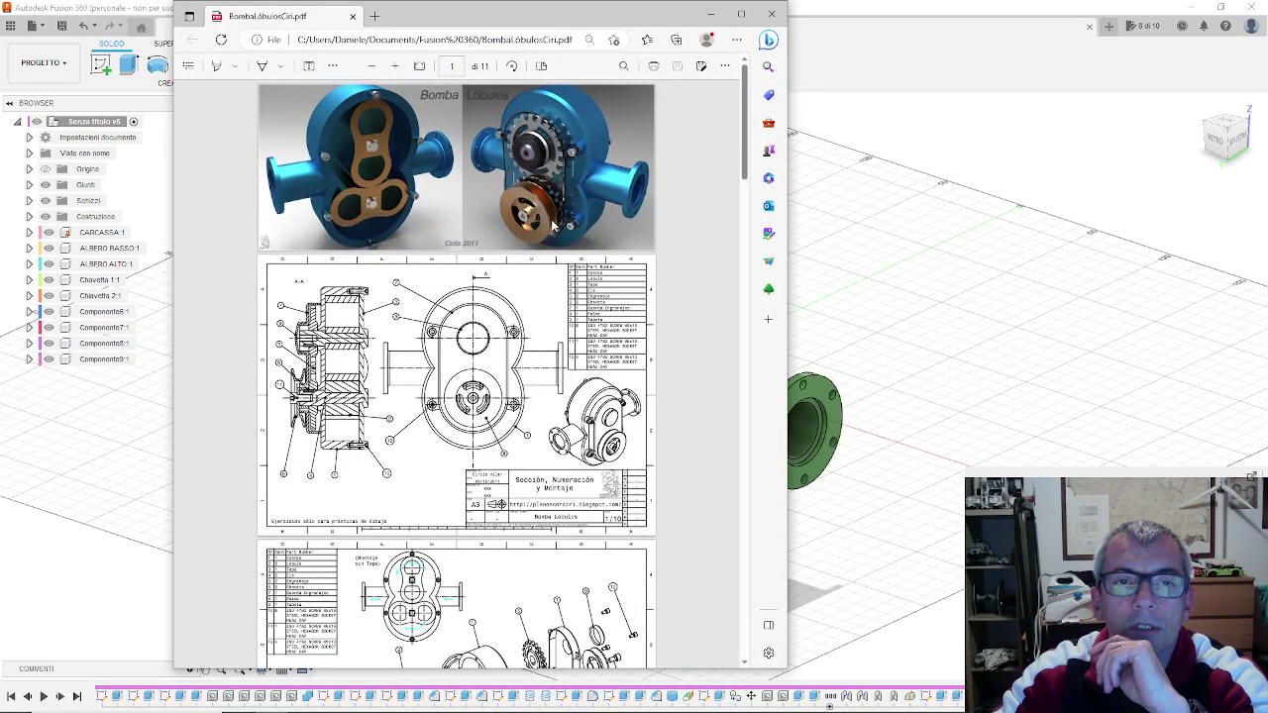
{"action": "scroll", "coordinate": [552, 226], "scroll_direction": "down", "scroll_amount": 3}
{"action": "scroll", "coordinate": [553, 224], "scroll_direction": "down", "scroll_amount": 2}
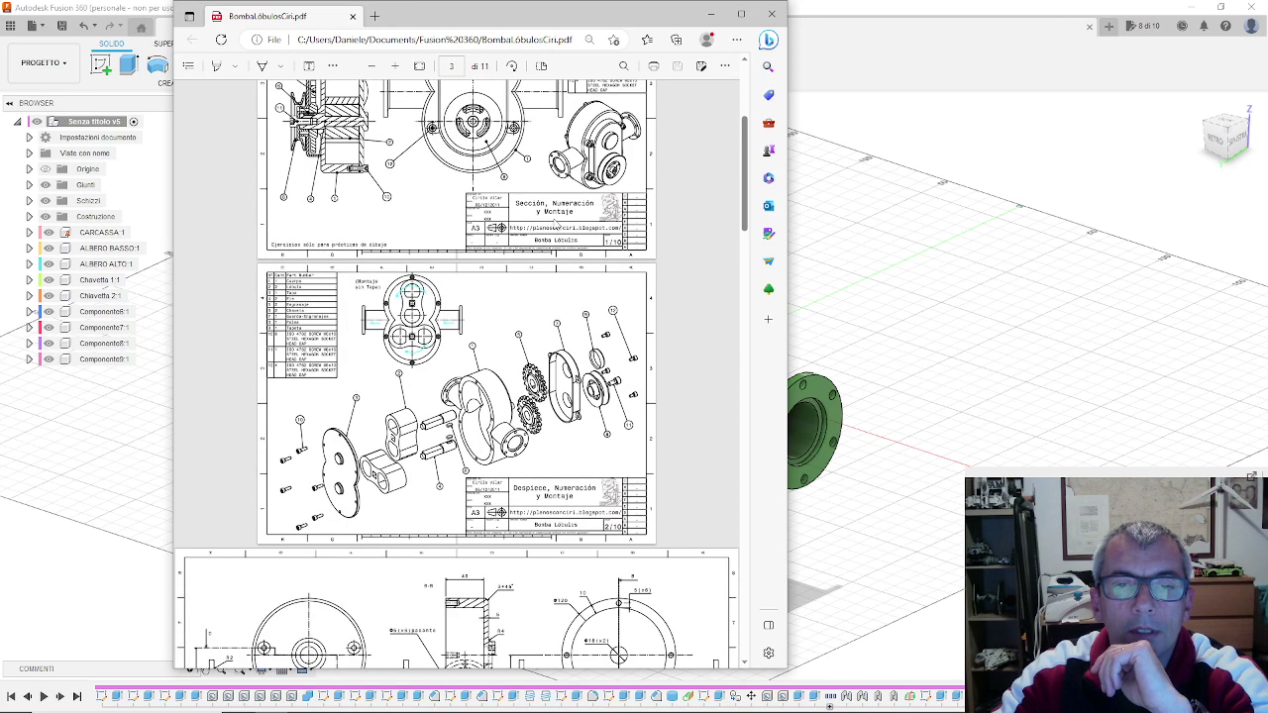
{"action": "scroll", "coordinate": [553, 223], "scroll_direction": "down", "scroll_amount": 3}
{"action": "scroll", "coordinate": [553, 224], "scroll_direction": "down", "scroll_amount": 4}
{"action": "scroll", "coordinate": [555, 227], "scroll_direction": "down", "scroll_amount": 4}
{"action": "scroll", "coordinate": [555, 227], "scroll_direction": "down", "scroll_amount": 1}
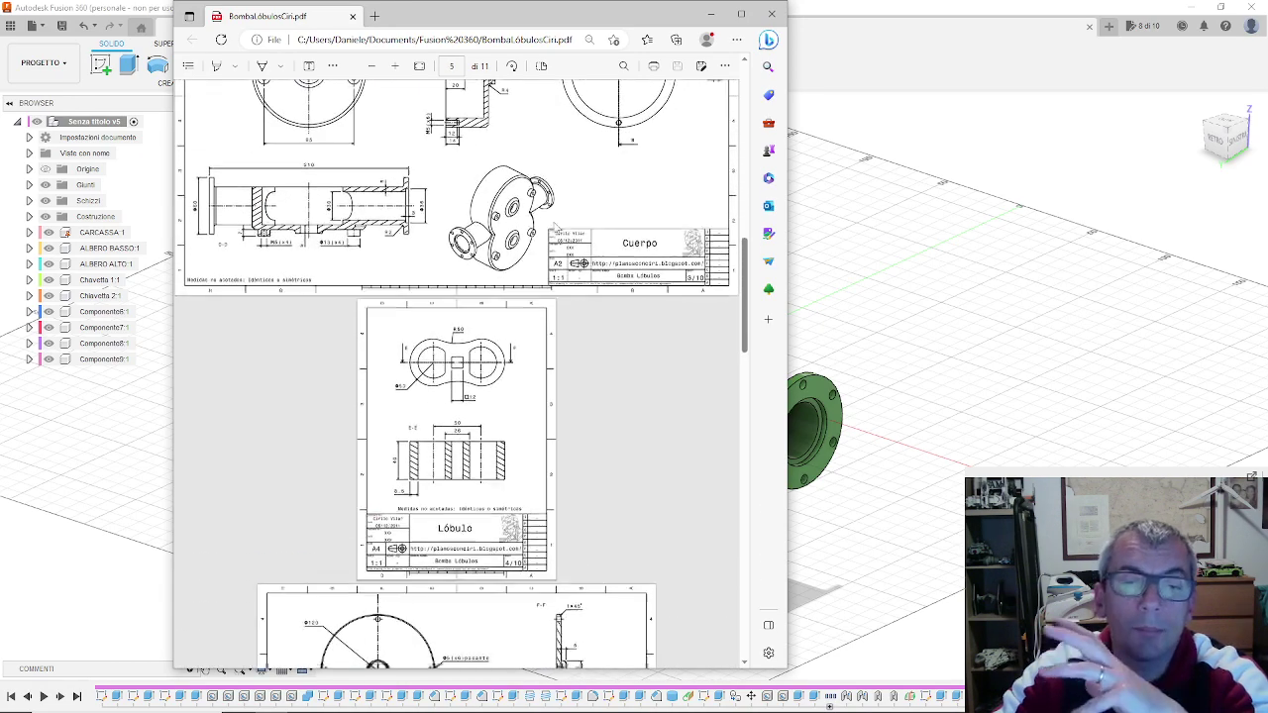
{"action": "scroll", "coordinate": [552, 229], "scroll_direction": "down", "scroll_amount": 3}
{"action": "scroll", "coordinate": [553, 228], "scroll_direction": "down", "scroll_amount": 4}
{"action": "scroll", "coordinate": [553, 229], "scroll_direction": "down", "scroll_amount": 4}
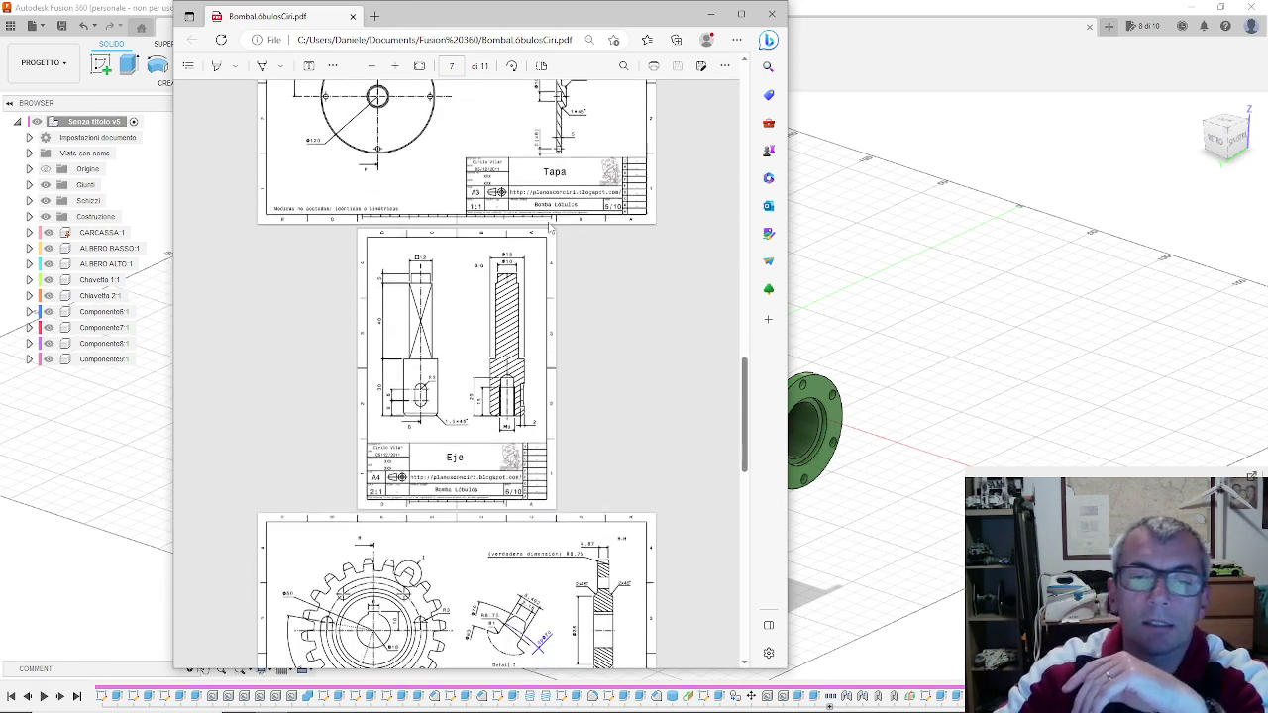
{"action": "scroll", "coordinate": [508, 236], "scroll_direction": "down", "scroll_amount": 4}
{"action": "scroll", "coordinate": [508, 238], "scroll_direction": "down", "scroll_amount": 4}
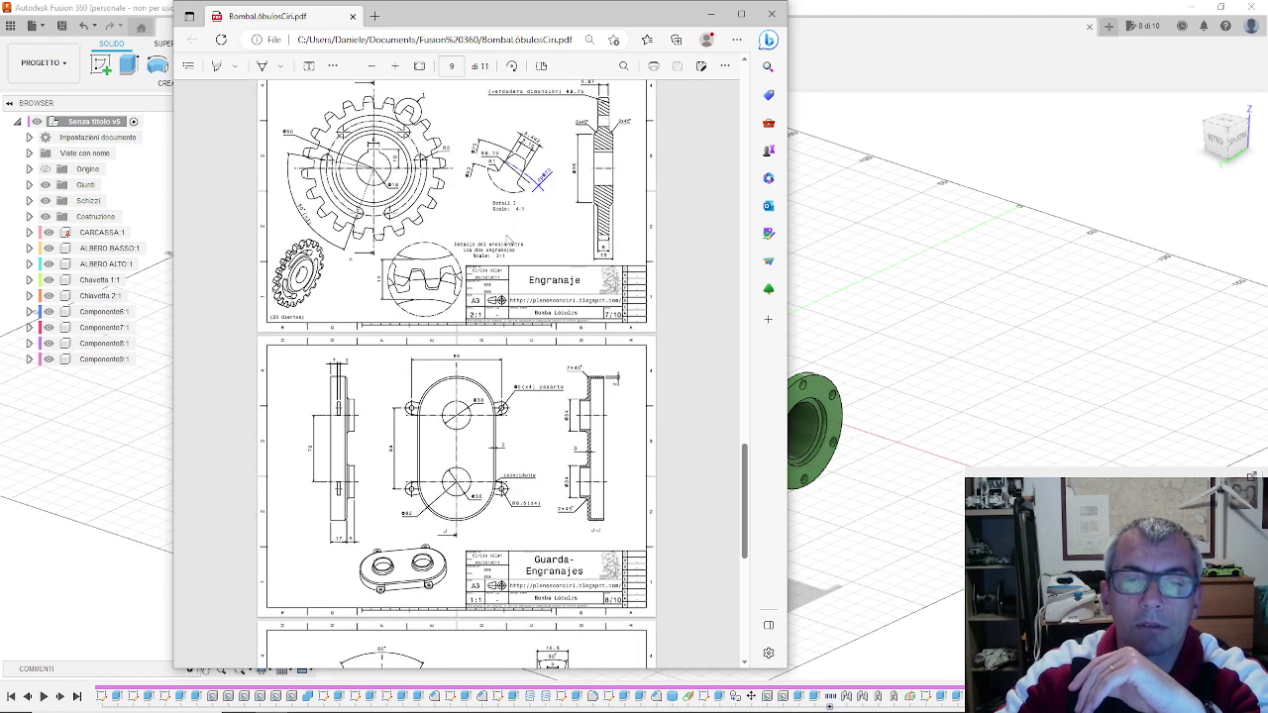
{"action": "scroll", "coordinate": [513, 346], "scroll_direction": "down", "scroll_amount": 3}
{"action": "scroll", "coordinate": [426, 336], "scroll_direction": "down", "scroll_amount": 2}
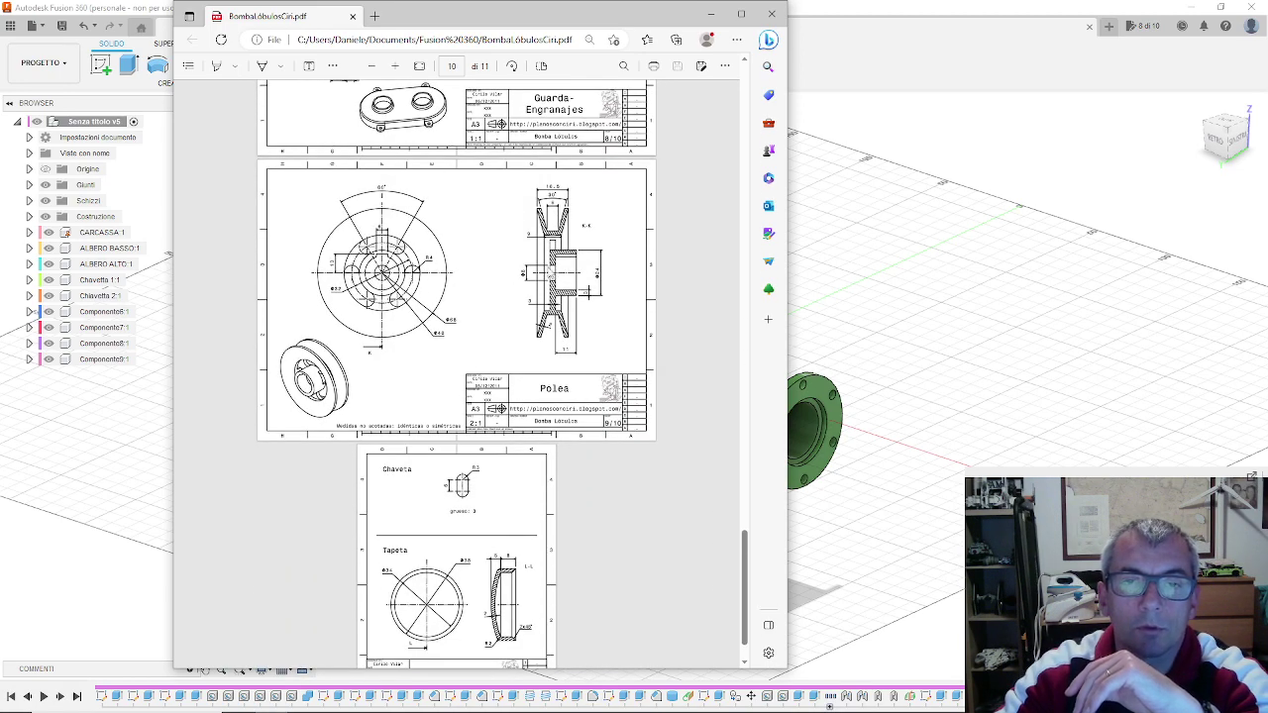
{"action": "scroll", "coordinate": [577, 289], "scroll_direction": "up", "scroll_amount": 4}
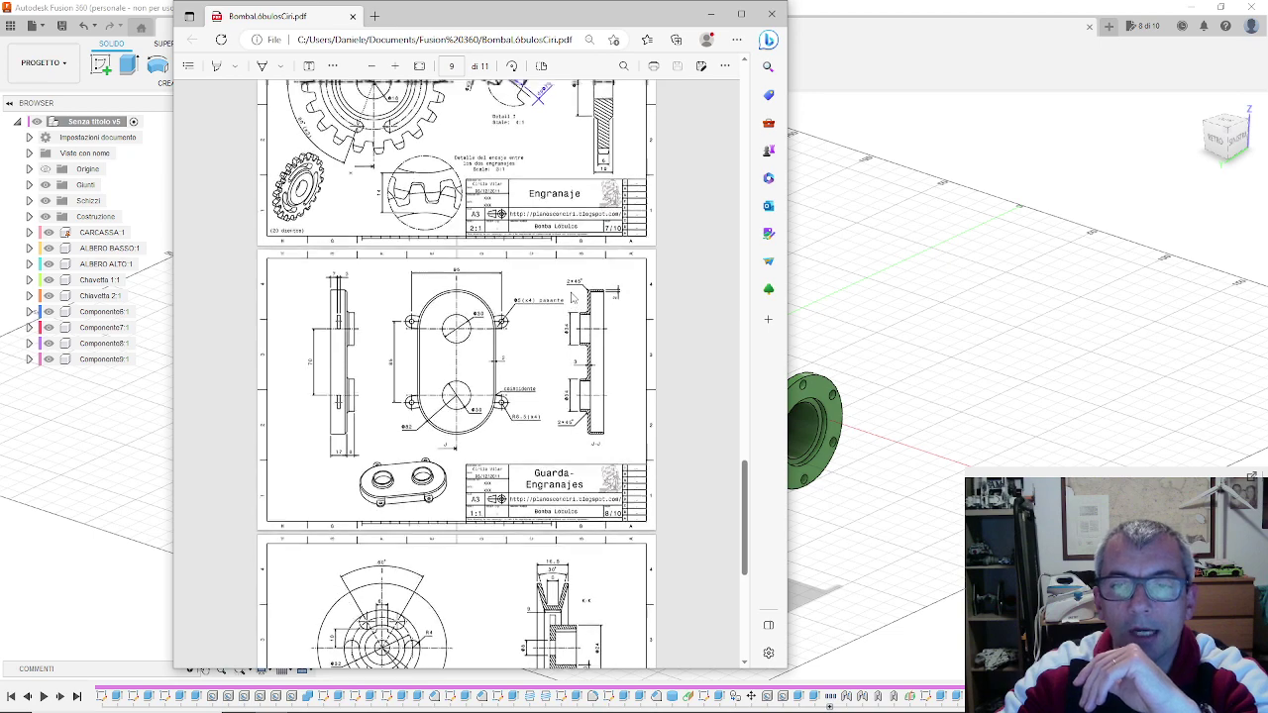
{"action": "scroll", "coordinate": [571, 299], "scroll_direction": "up", "scroll_amount": 2}
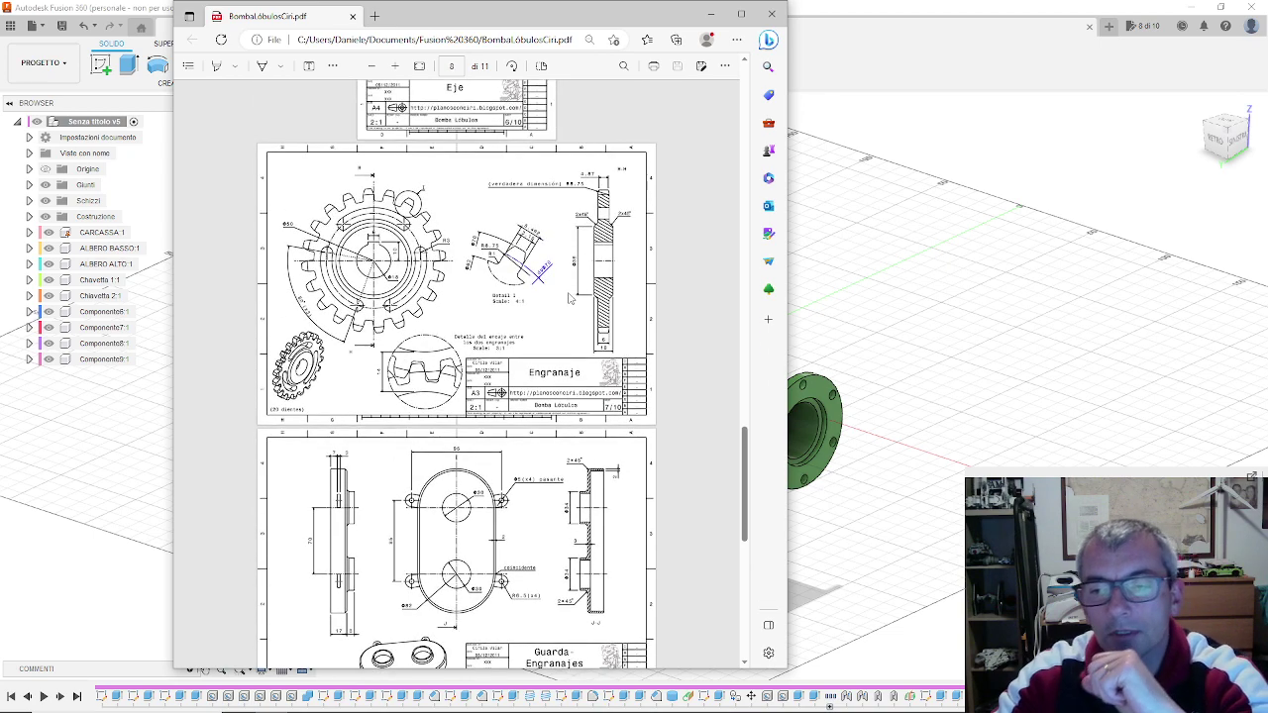
{"action": "scroll", "coordinate": [469, 349], "scroll_direction": "up", "scroll_amount": 2}
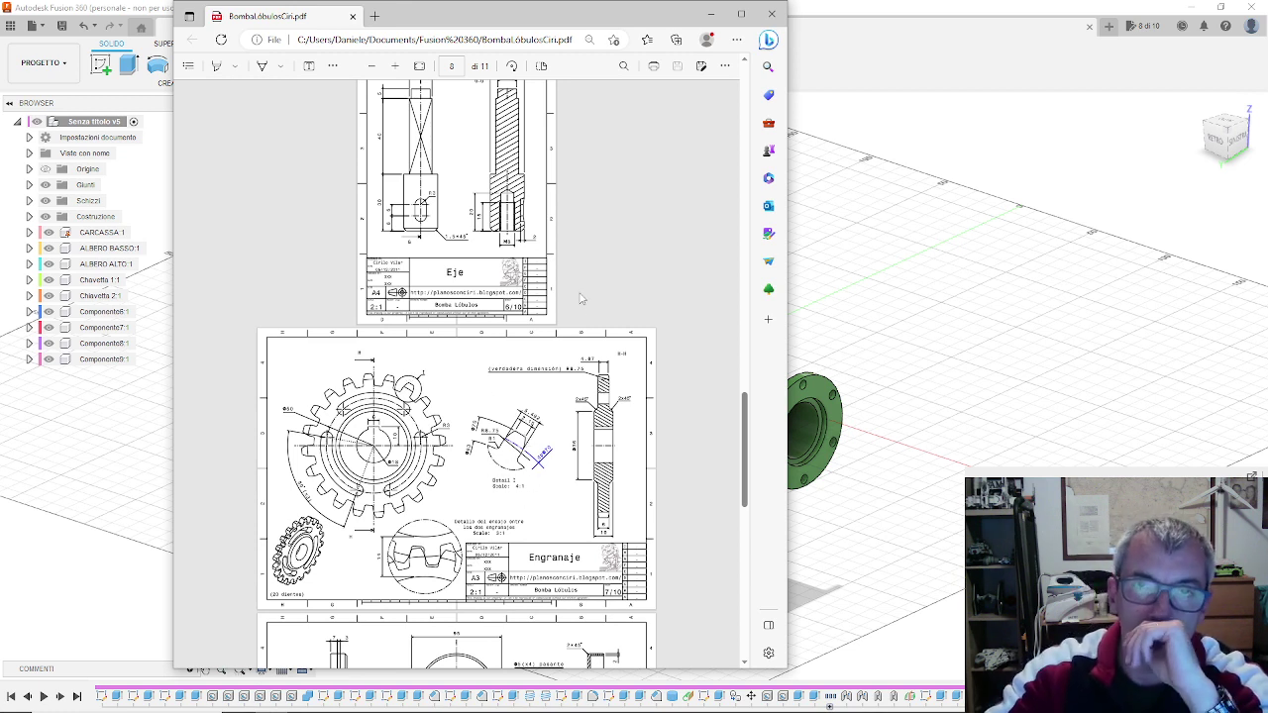
{"action": "left_click", "coordinate": [710, 14]}
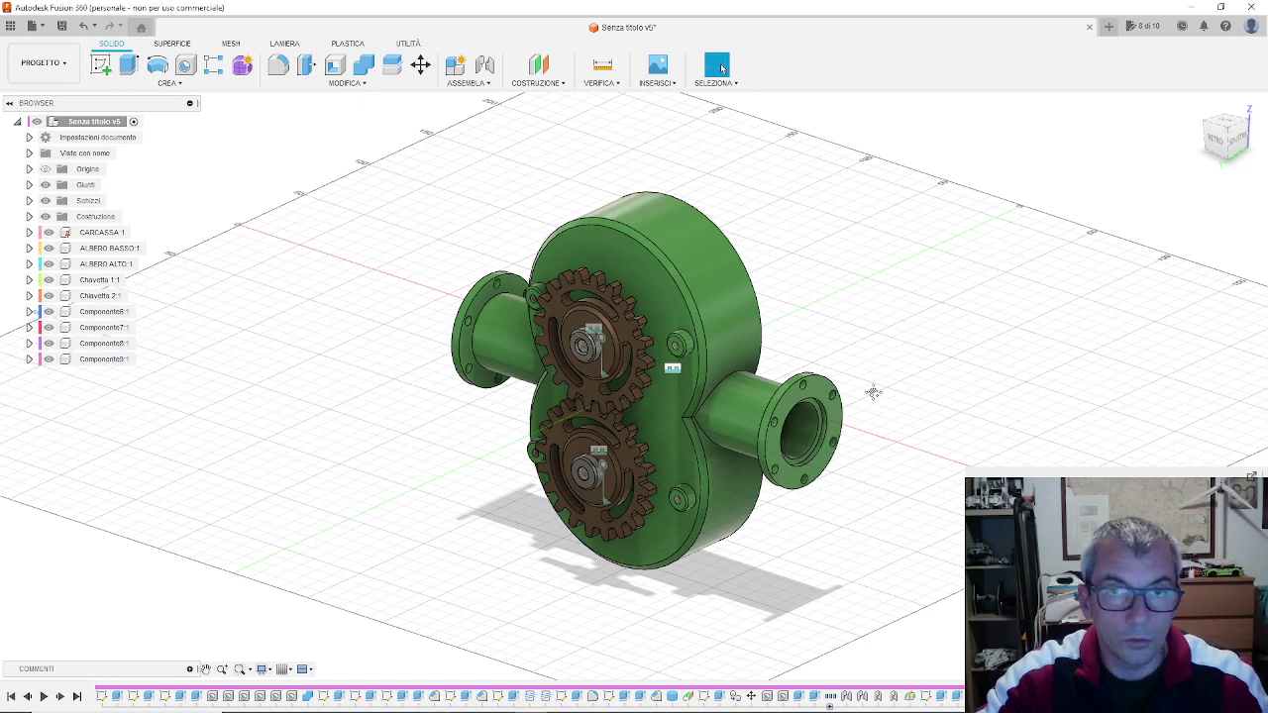
Step: Pan the pump slightly left to bring the lobe side of the casing into view
{"action": "mouse_move", "coordinate": [875, 399]}
{"action": "middle_mouse_down"}
{"action": "mouse_move", "coordinate": [819, 407]}
{"action": "mouse_move", "coordinate": [834, 393]}
{"action": "mouse_move", "coordinate": [875, 412]}
{"action": "mouse_move", "coordinate": [455, 161]}
{"action": "middle_mouse_up"}
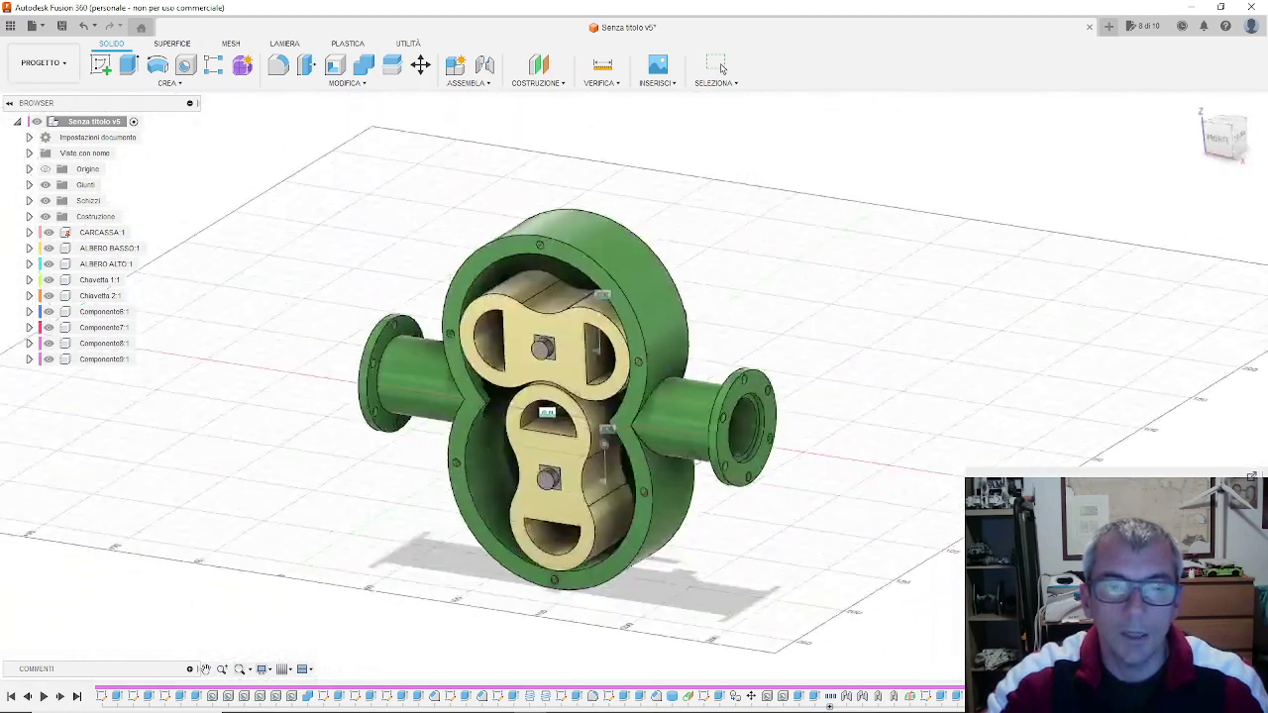
Step: Close the ASSEMBLA menu unused and orbit to a near-front view of both meshing gears
{"action": "left_click", "coordinate": [468, 82]}
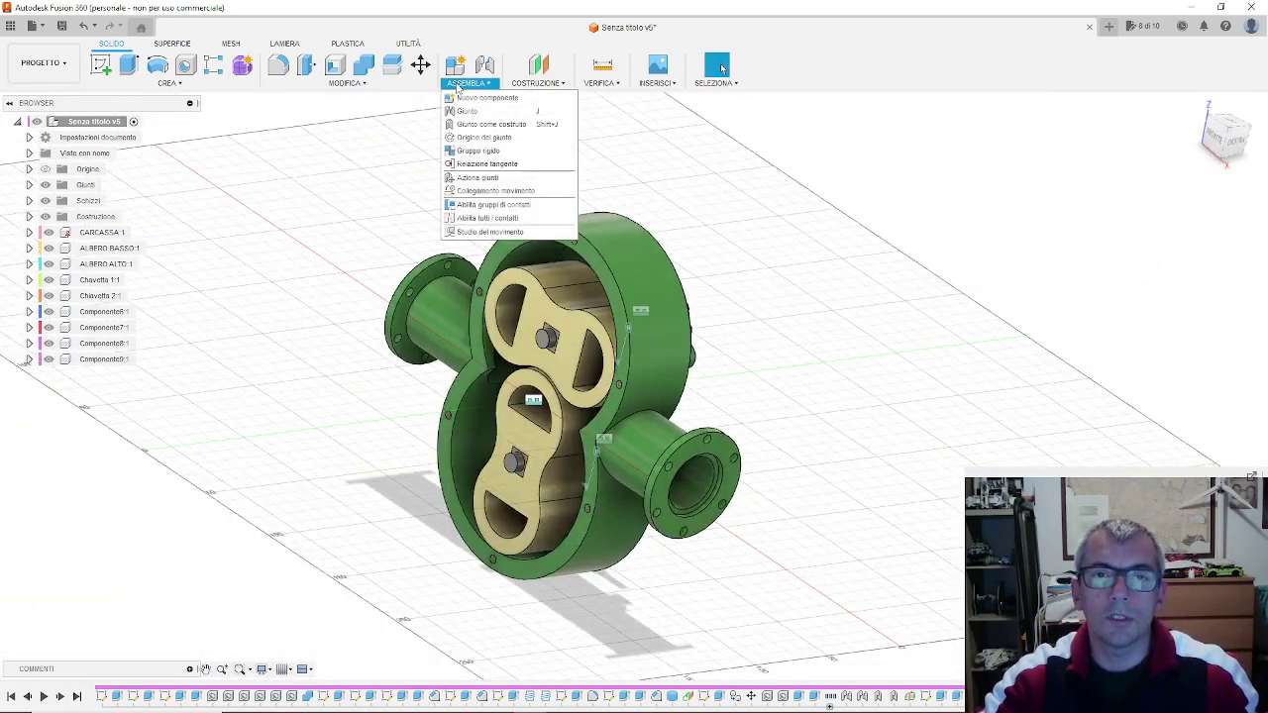
{"action": "left_click", "coordinate": [838, 400]}
{"action": "middle_click_drag", "start_coordinate": [838, 399], "coordinate": [821, 388], "text": "shift"}
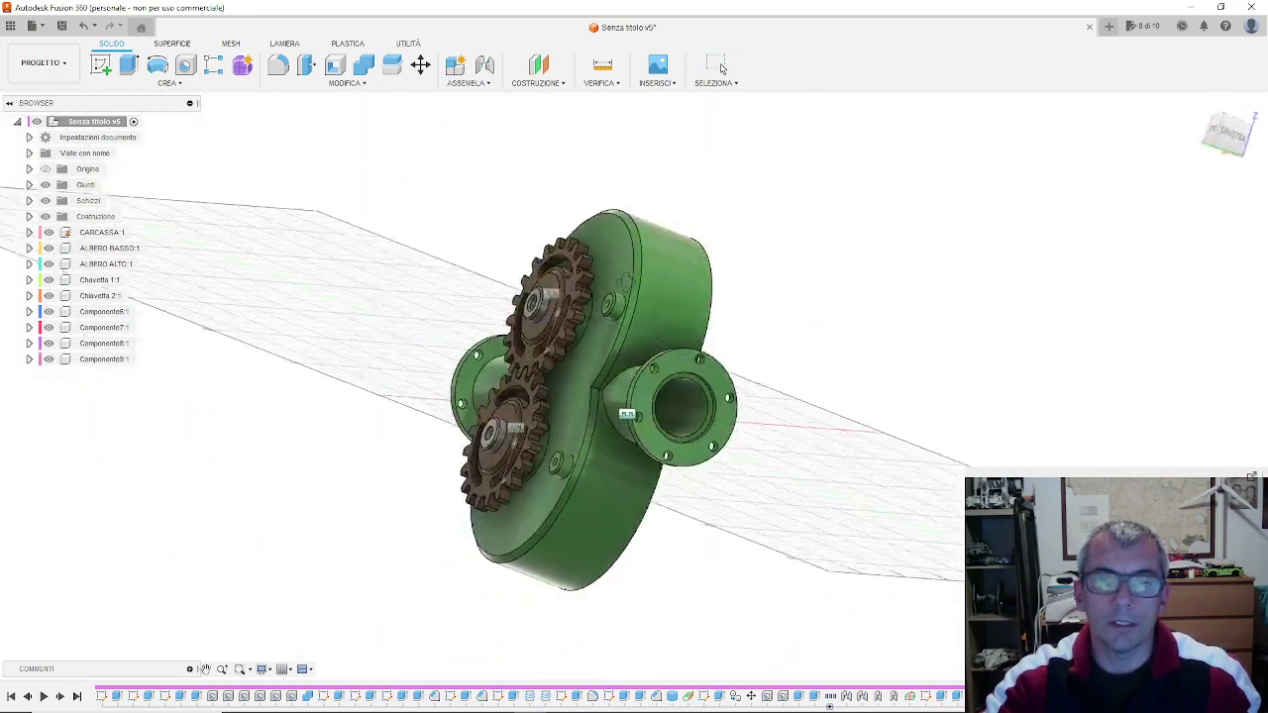
{"action": "middle_click_drag", "start_coordinate": [721, 67], "coordinate": [721, 67], "text": "shift"}
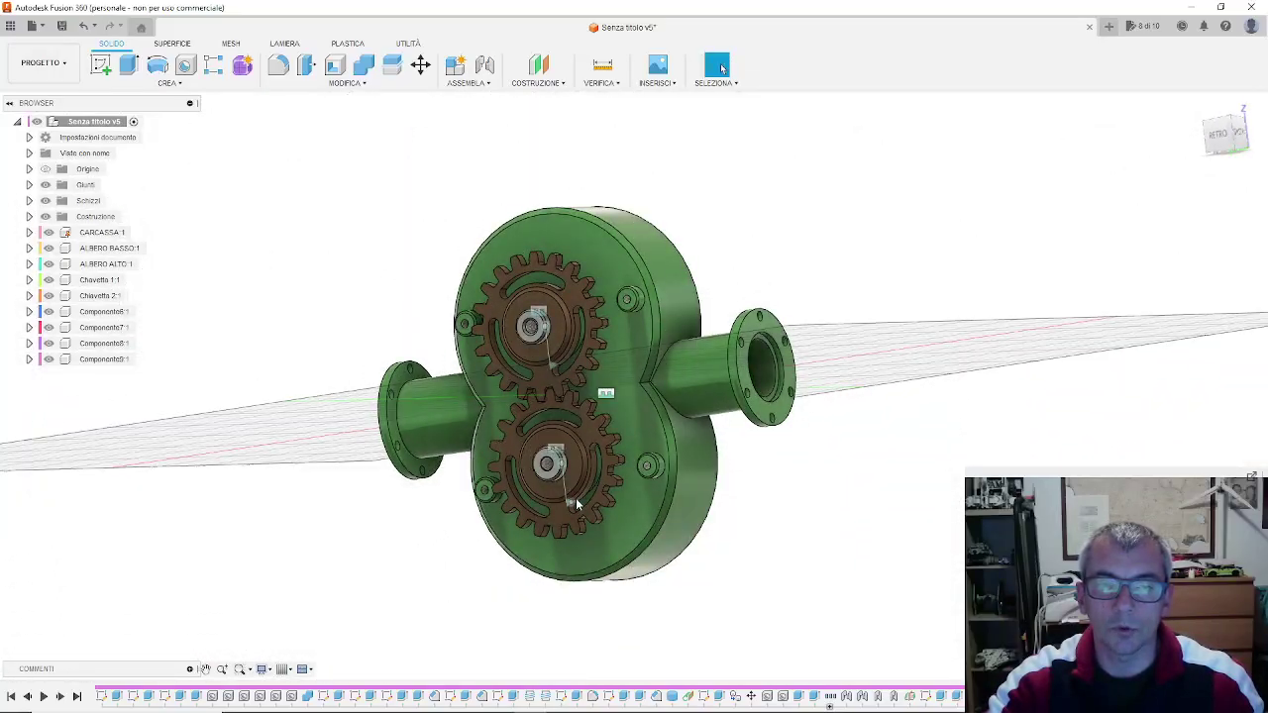
Step: Turn the lower gear's revolute joint to check meshing, then select Rivoluzione 3 under Giunti
{"action": "left_click", "coordinate": [571, 504]}
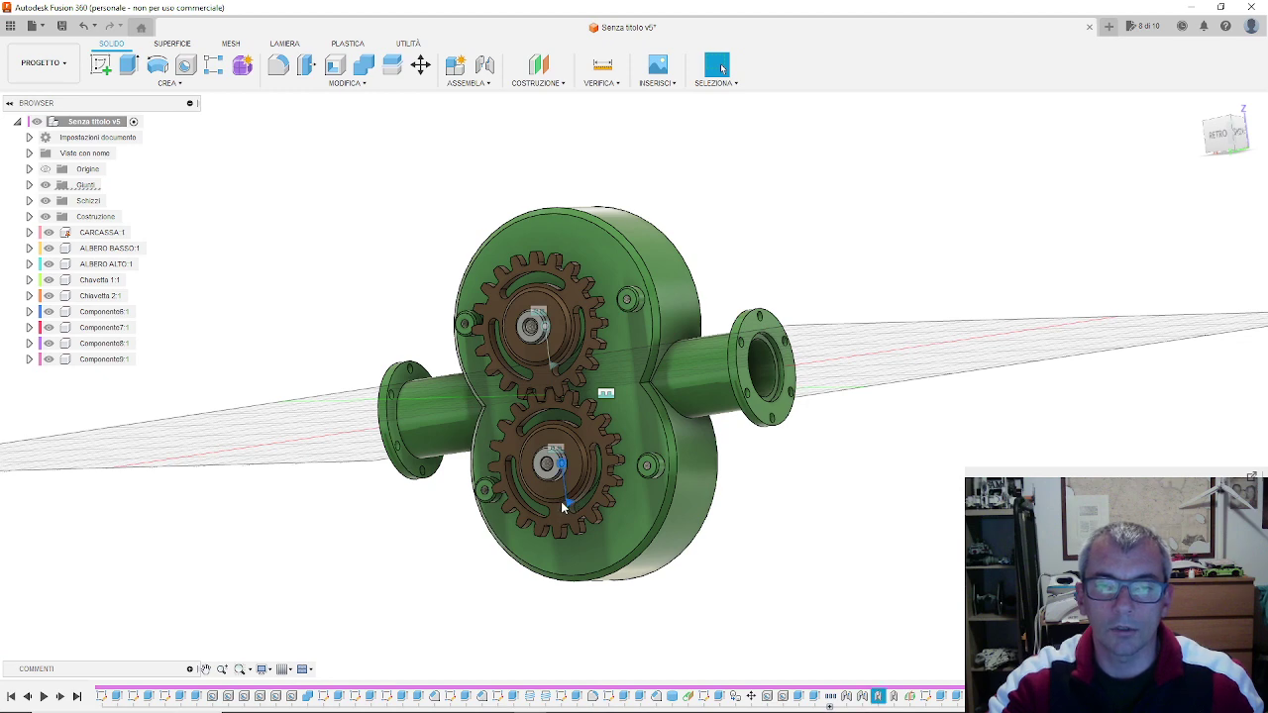
{"action": "left_click", "coordinate": [571, 503]}
{"action": "left_click", "coordinate": [569, 503]}
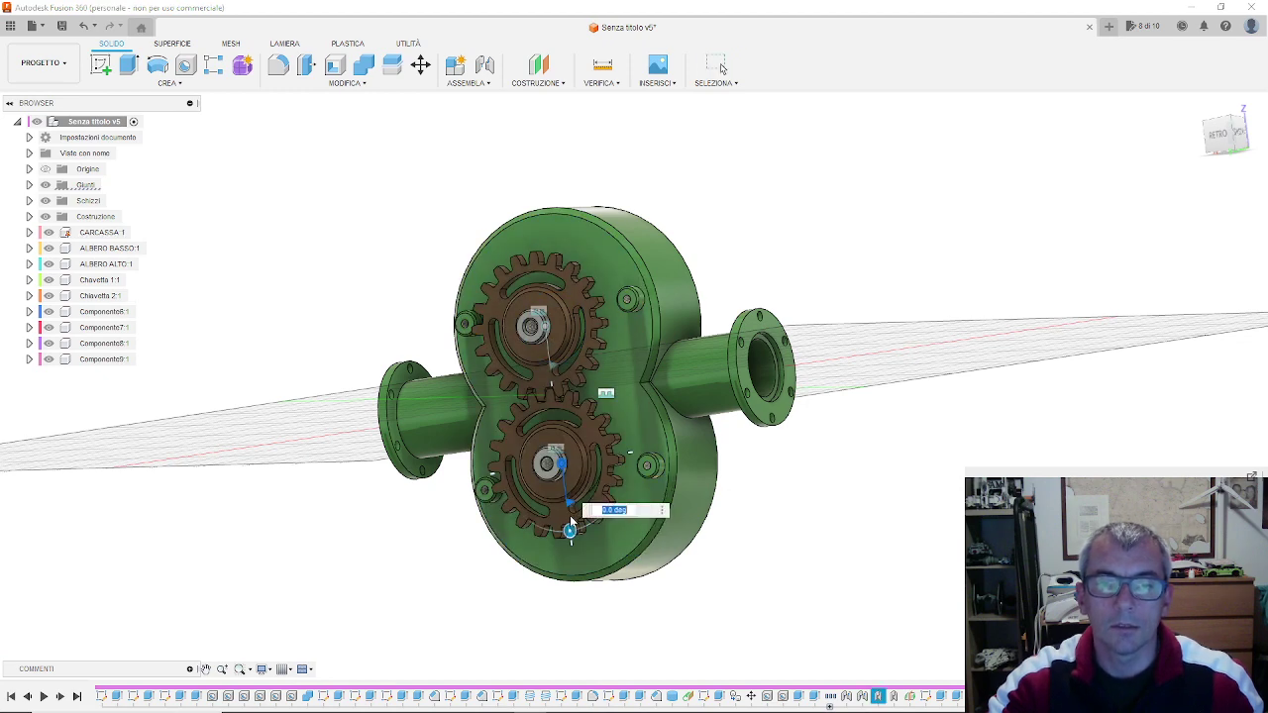
{"action": "mouse_move", "coordinate": [571, 530]}
{"action": "left_mouse_down"}
{"action": "mouse_move", "coordinate": [637, 472]}
{"action": "mouse_move", "coordinate": [530, 520]}
{"action": "left_mouse_up"}
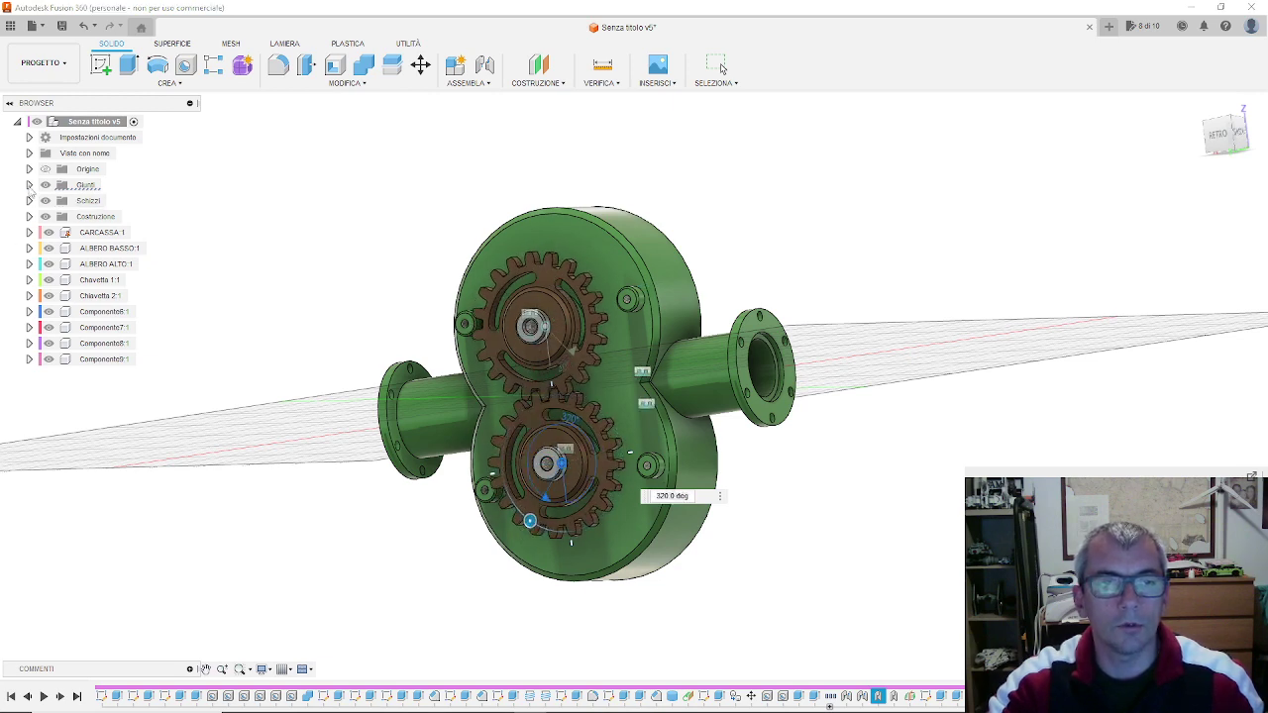
{"action": "left_click", "coordinate": [29, 184]}
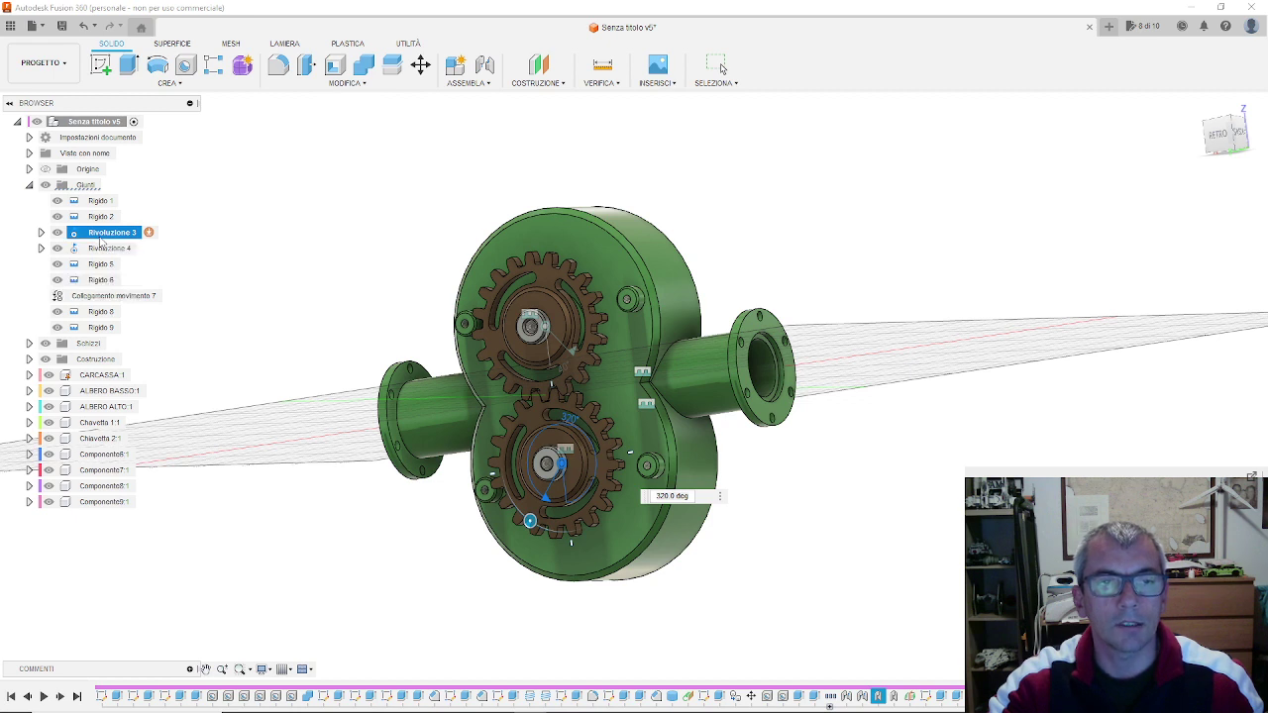
{"action": "left_click", "coordinate": [102, 231]}
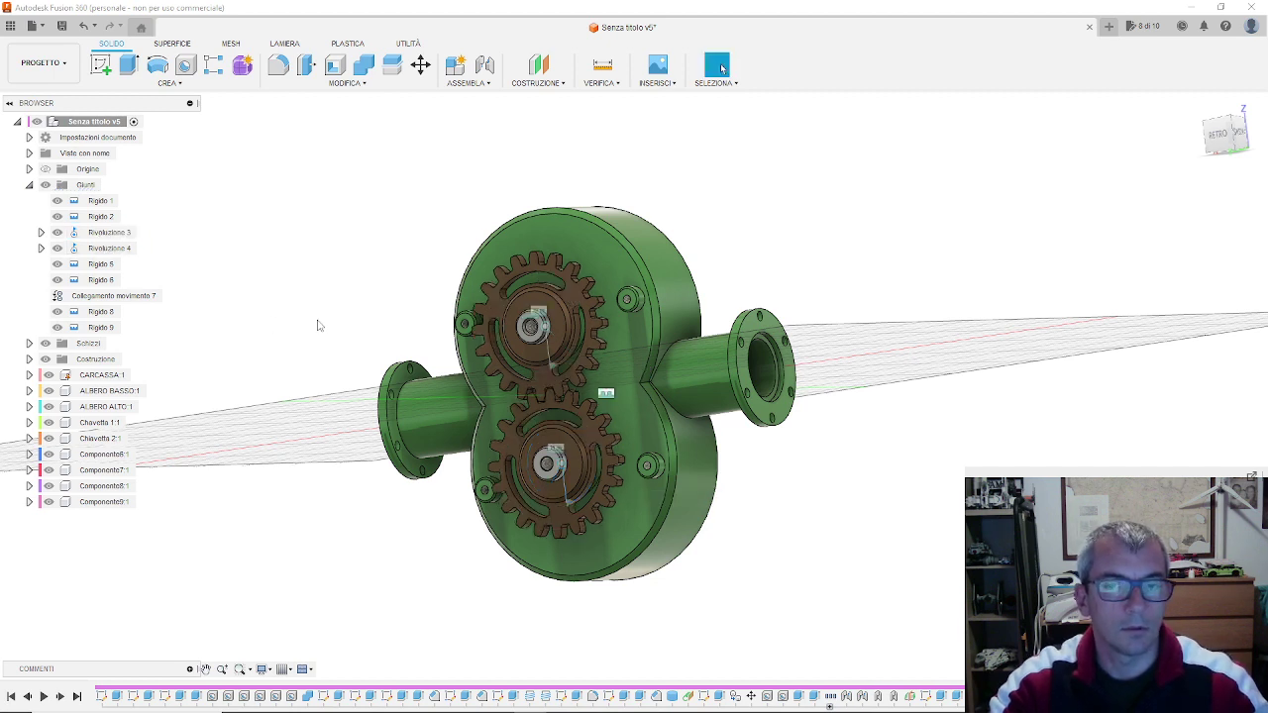
Step: Run Anima relazioni giunto on Rivoluzione 3 to spin the gears and lobes
{"action": "right_click", "coordinate": [111, 239]}
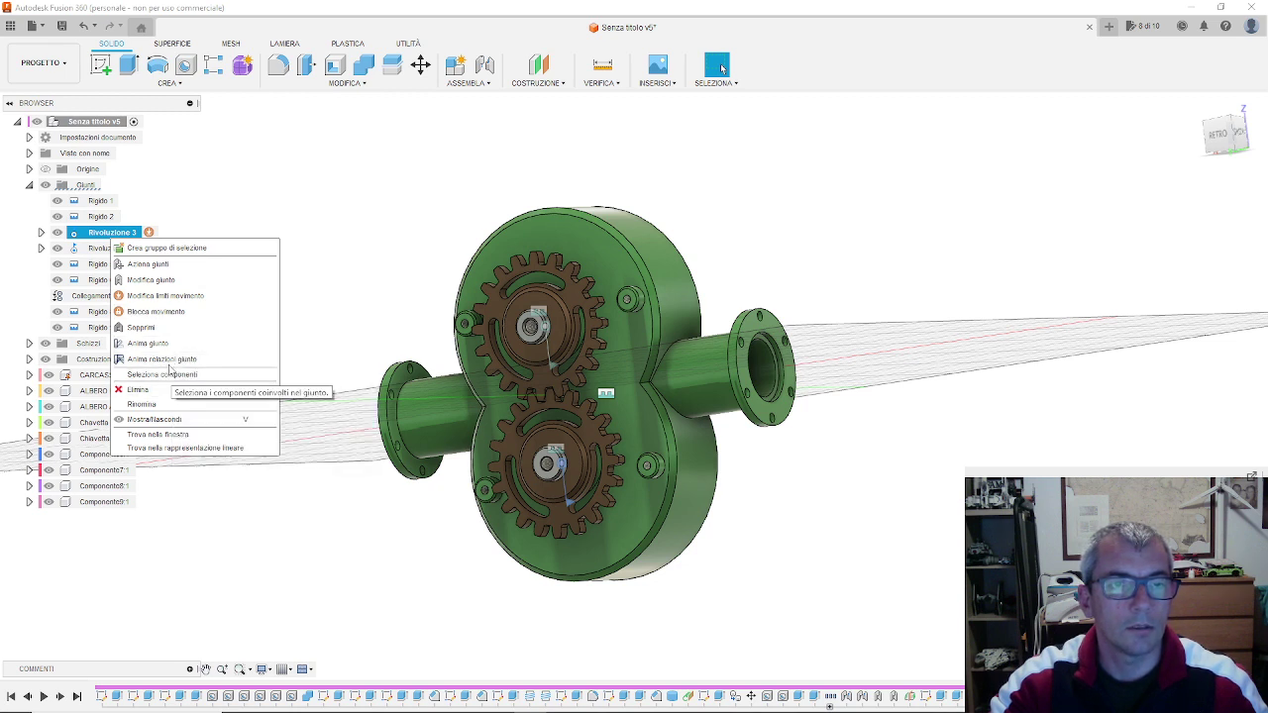
{"action": "left_click", "coordinate": [170, 363]}
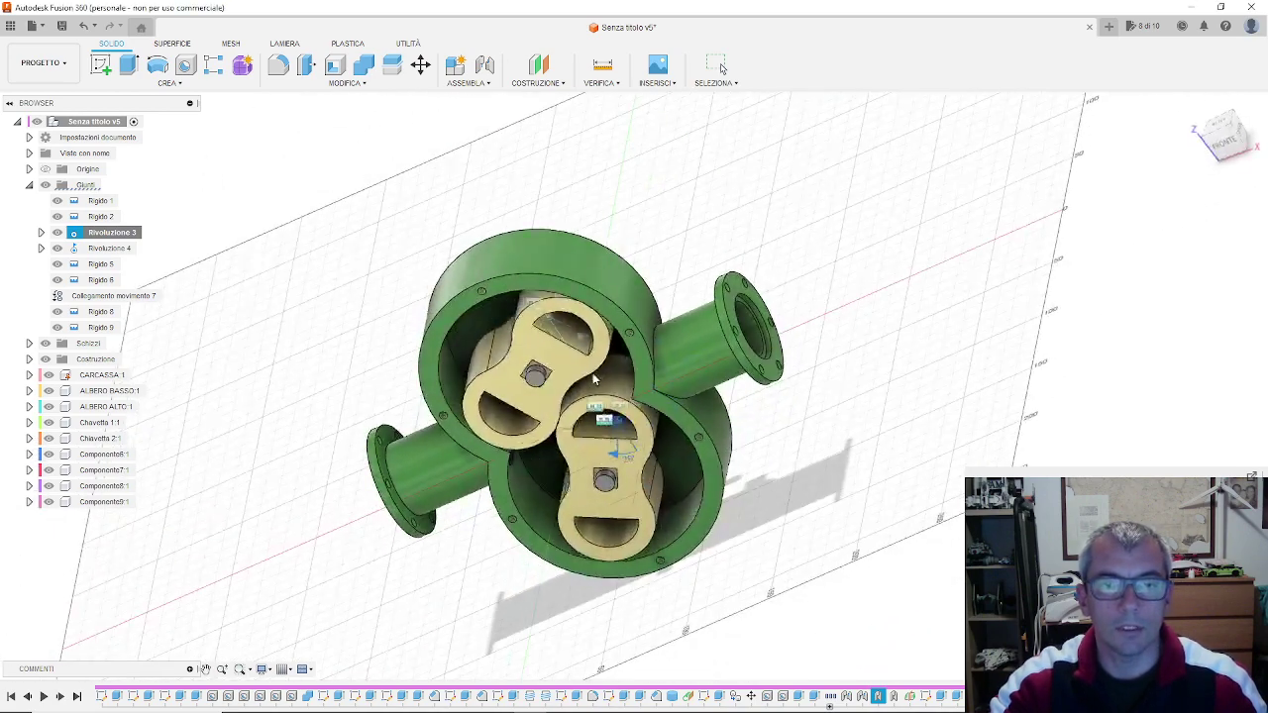
{"action": "middle_click_drag", "start_coordinate": [401, 384], "coordinate": [756, 462], "text": "shift"}
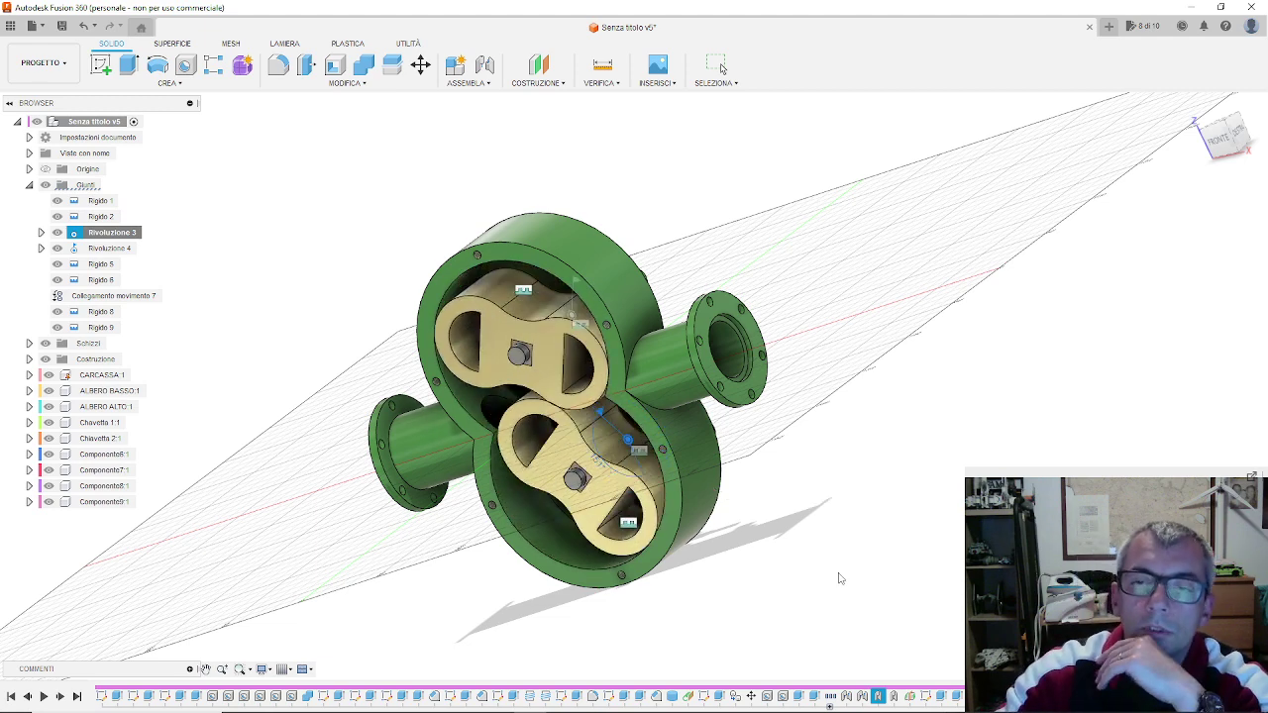
Step: Orbit around the animating pump to watch the drive gears turn on the outer face
{"action": "middle_click_drag", "start_coordinate": [839, 513], "coordinate": [873, 440], "text": "shift"}
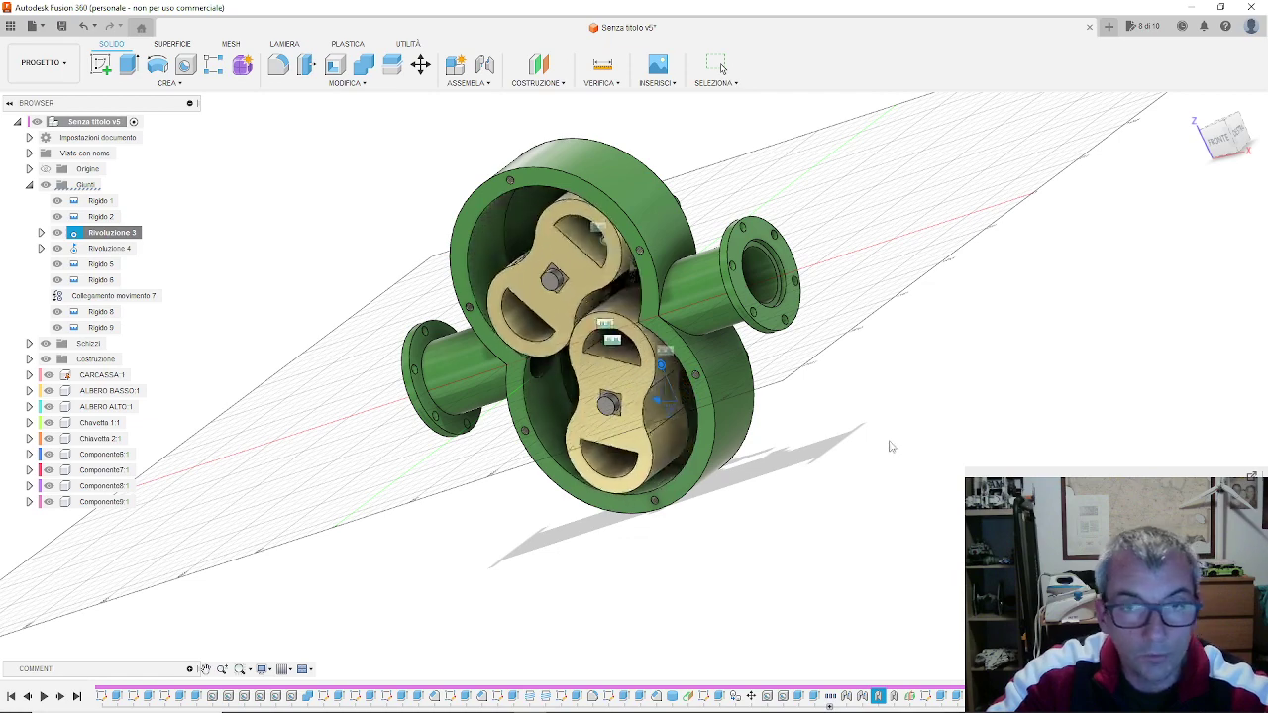
{"action": "middle_click_drag", "start_coordinate": [888, 445], "coordinate": [708, 436], "text": "shift"}
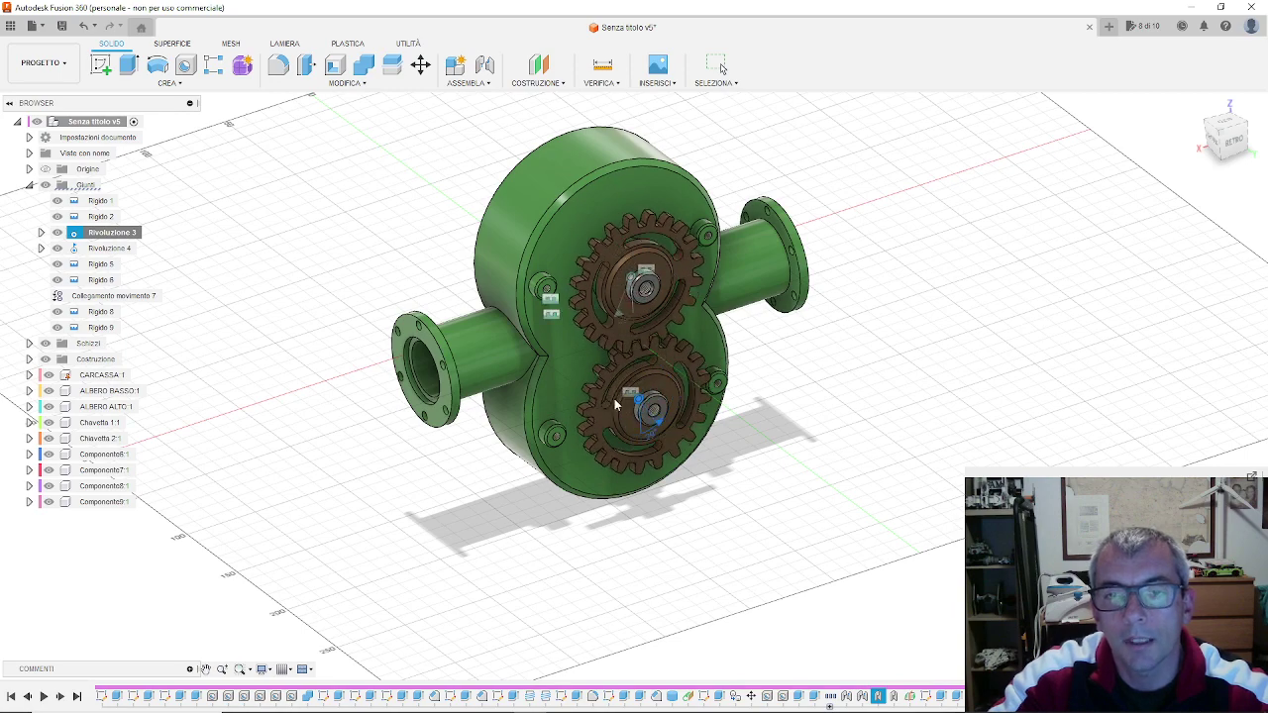
Step: Orbit to the FRONTE view to watch the two lobes rotate inside the casing
{"action": "mouse_move", "coordinate": [654, 309]}
{"action": "middle_mouse_down", "text": "shift"}
{"action": "mouse_move", "coordinate": [752, 317]}
{"action": "mouse_move", "coordinate": [568, 285]}
{"action": "middle_mouse_up", "text": "shift"}
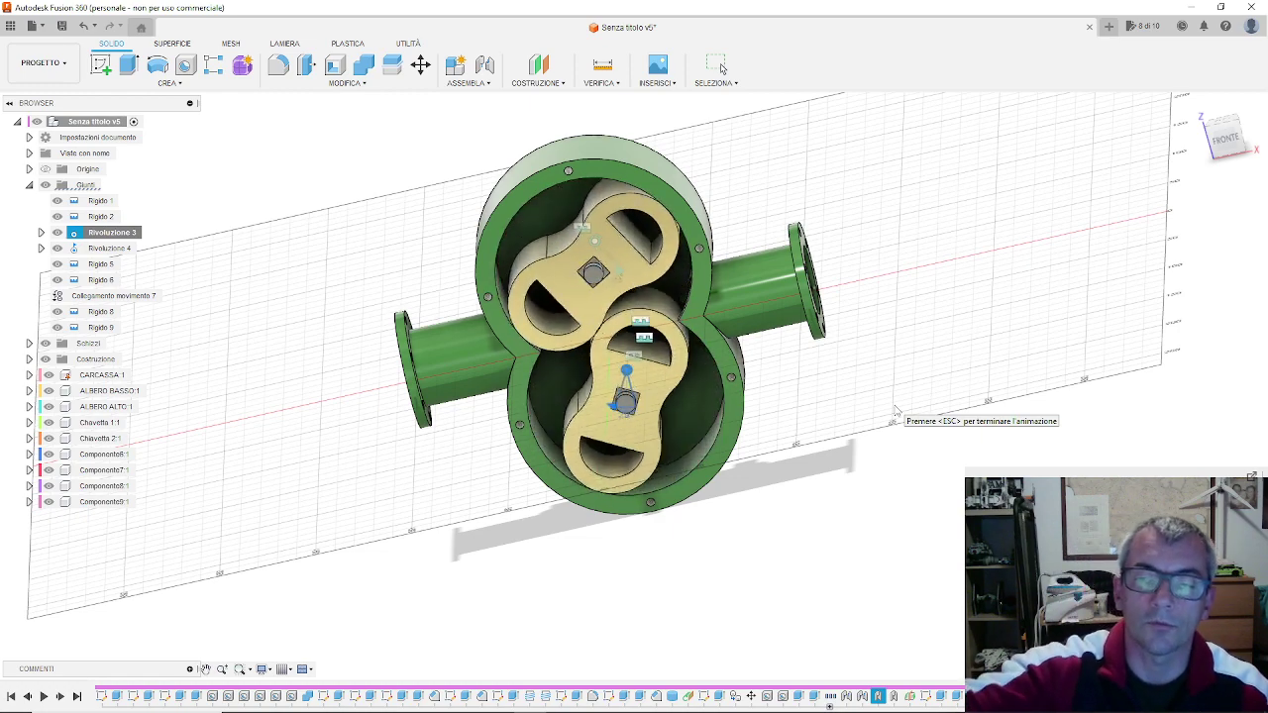
Step: End the Rivoluzione 3 joint animation with Esc
{"action": "key", "text": "Escape"}
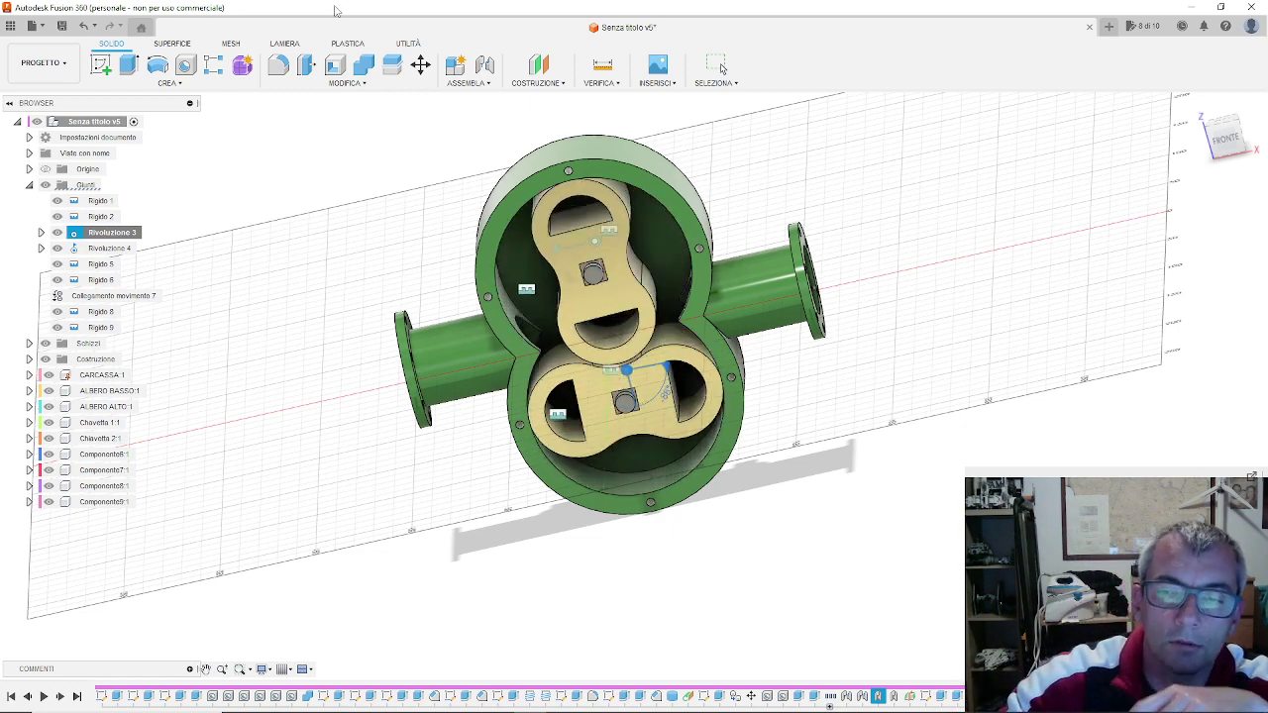